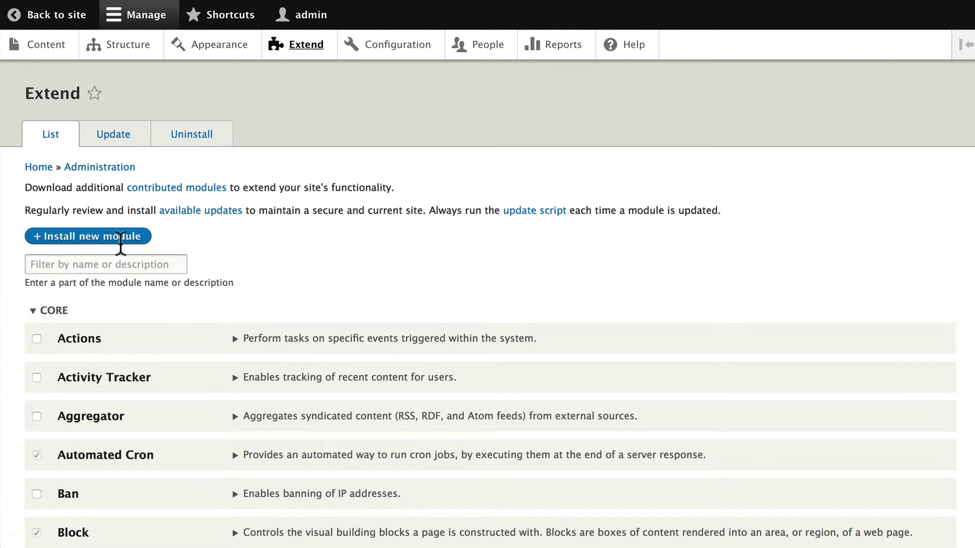
Navigate through Structure to the Content types list to reach the Events fields
{"action": "left_click", "coordinate": [131, 46]}
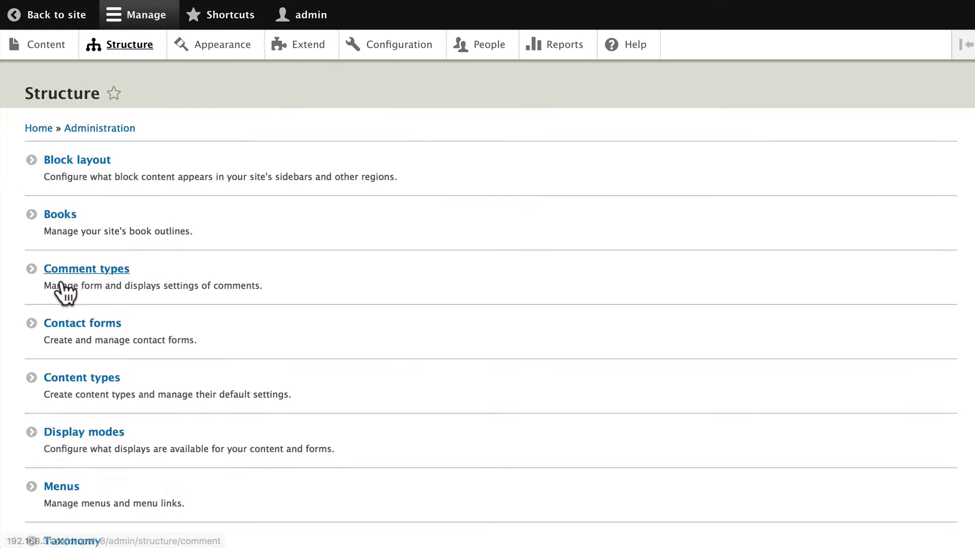
{"action": "left_click", "coordinate": [80, 388]}
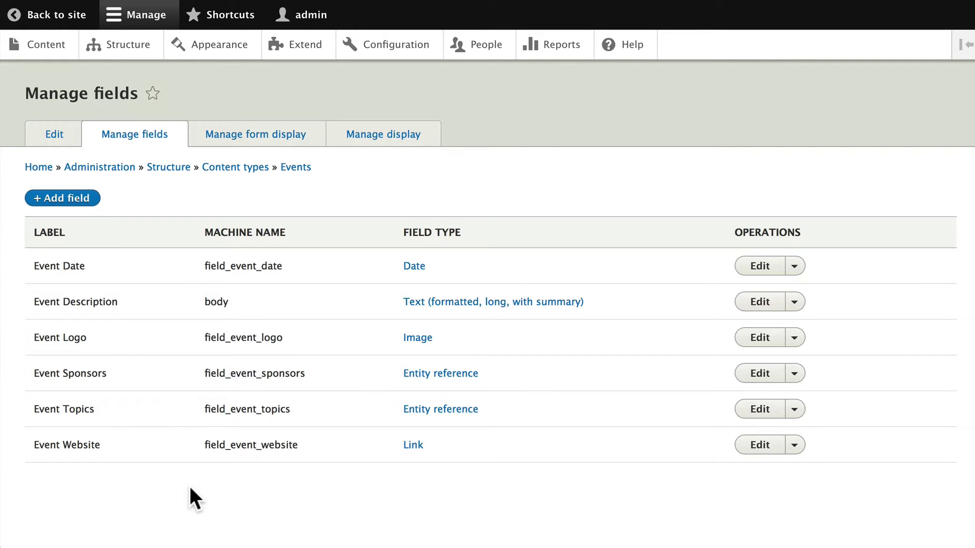
Add a Telephone number field labelled 'Event Phone' to the Events content type
{"action": "left_click", "coordinate": [71, 201]}
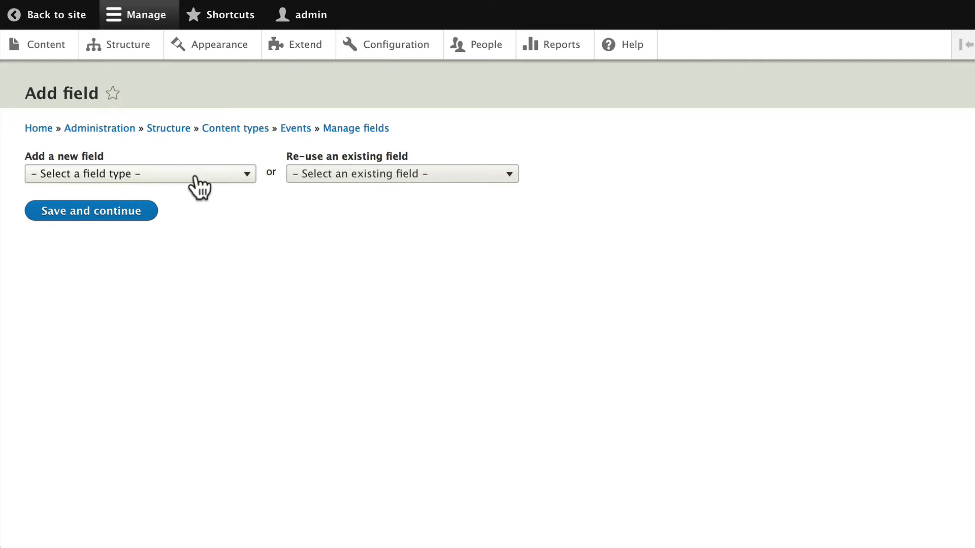
{"action": "left_click", "coordinate": [199, 174]}
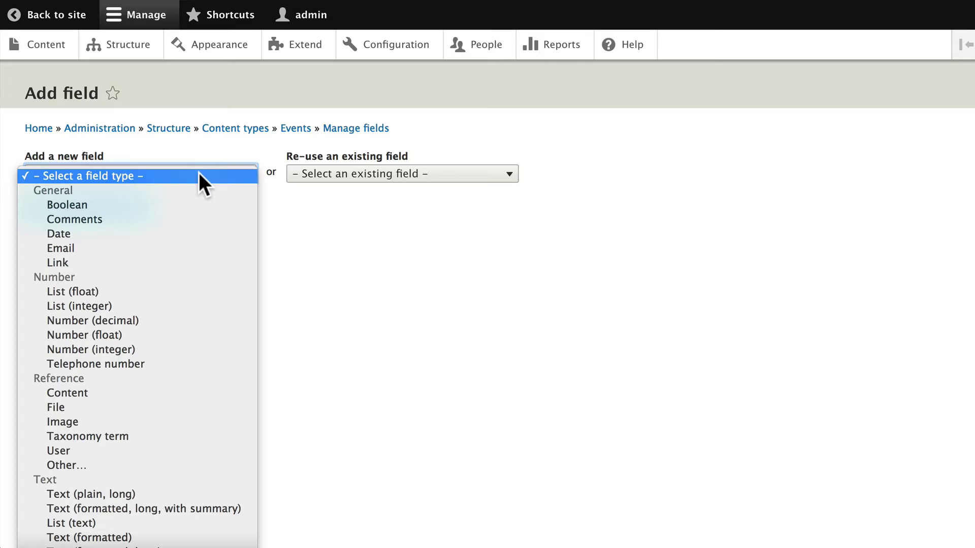
{"action": "left_click", "coordinate": [115, 364]}
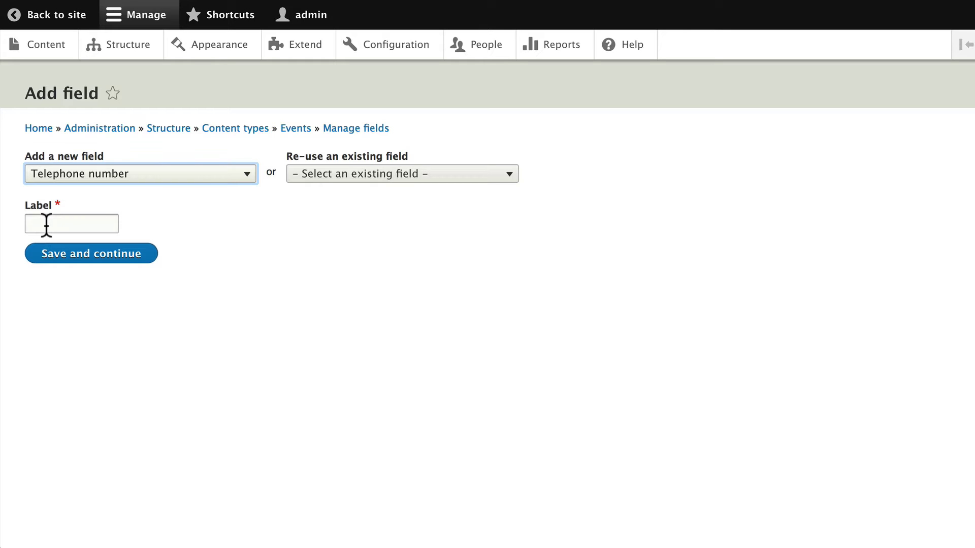
{"action": "left_click", "coordinate": [46, 224]}
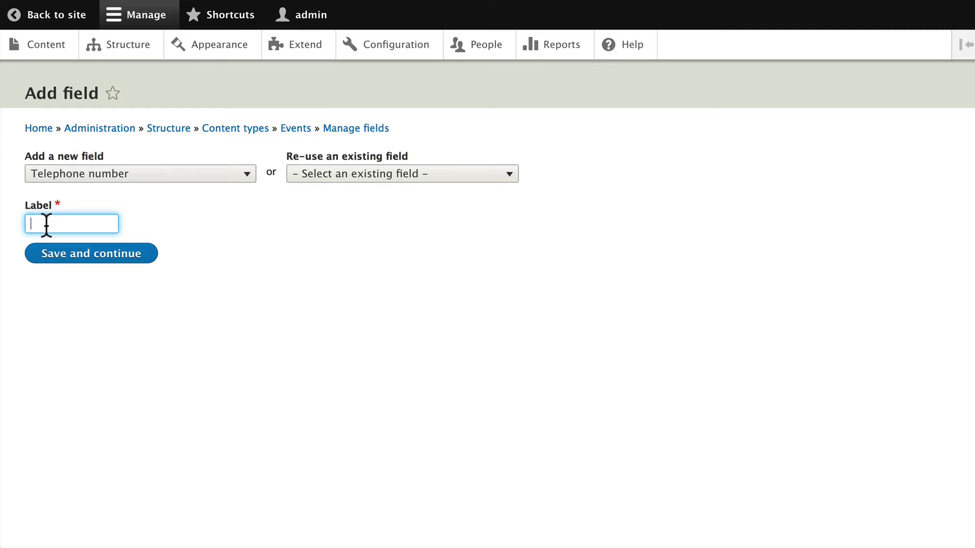
{"action": "type", "text": "Phone"}
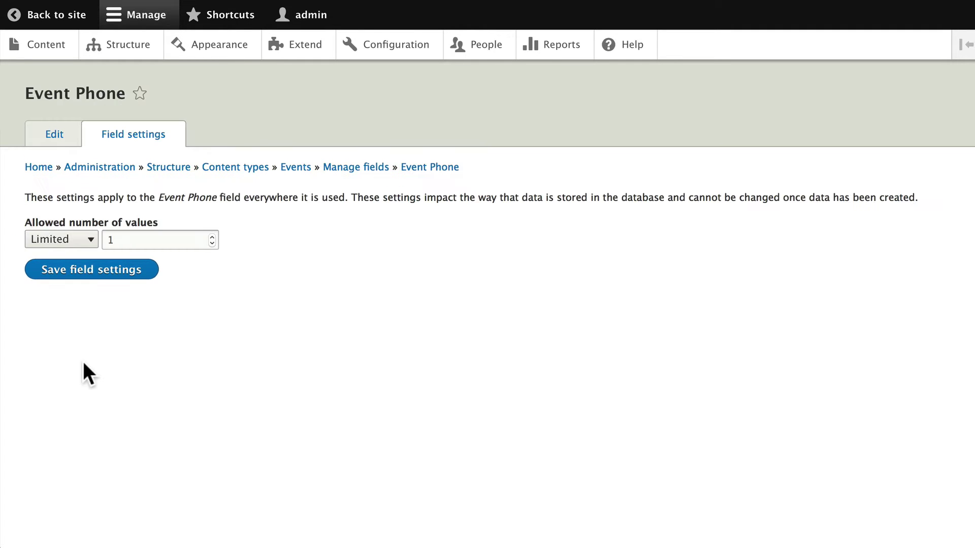
Save Event Phone's storage and field settings so it lists as field_phone
{"action": "left_click", "coordinate": [92, 265]}
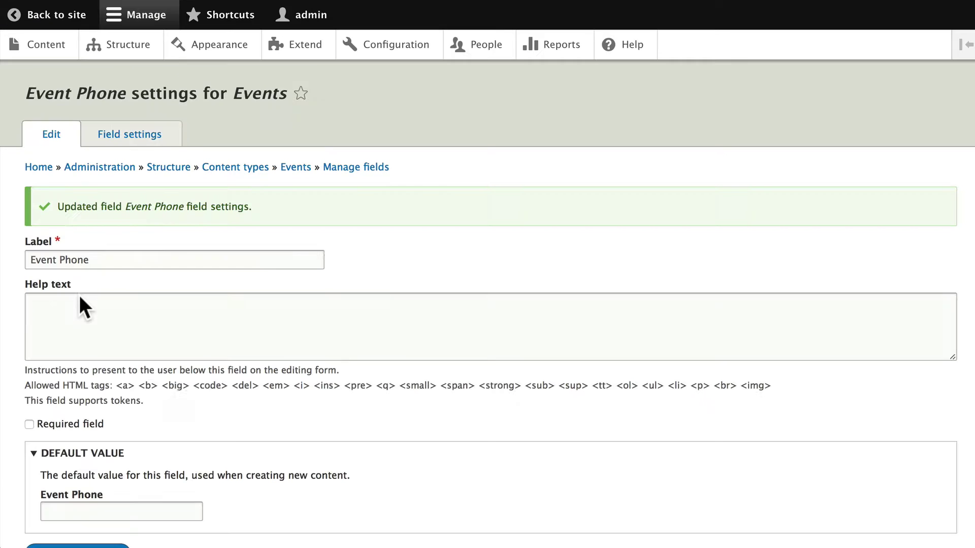
{"action": "scroll", "coordinate": [79, 300], "scroll_direction": "down", "scroll_amount": 3}
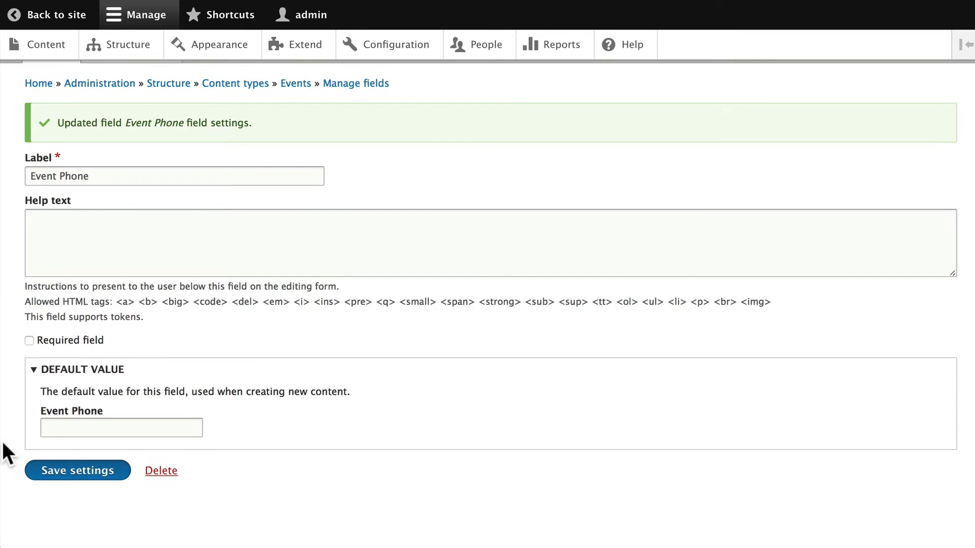
{"action": "scroll", "coordinate": [102, 428], "scroll_direction": "down", "scroll_amount": 3}
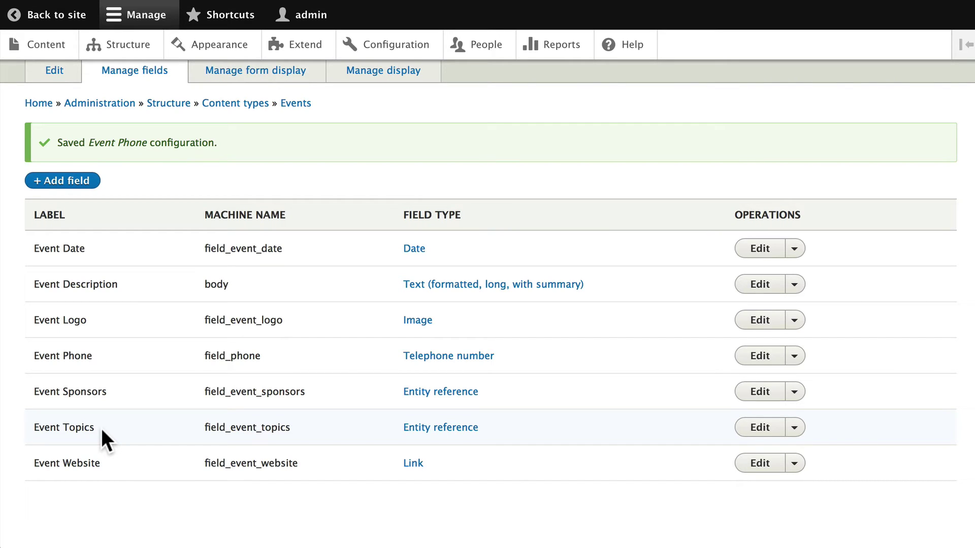
{"action": "scroll", "coordinate": [101, 428], "scroll_direction": "up", "scroll_amount": 3}
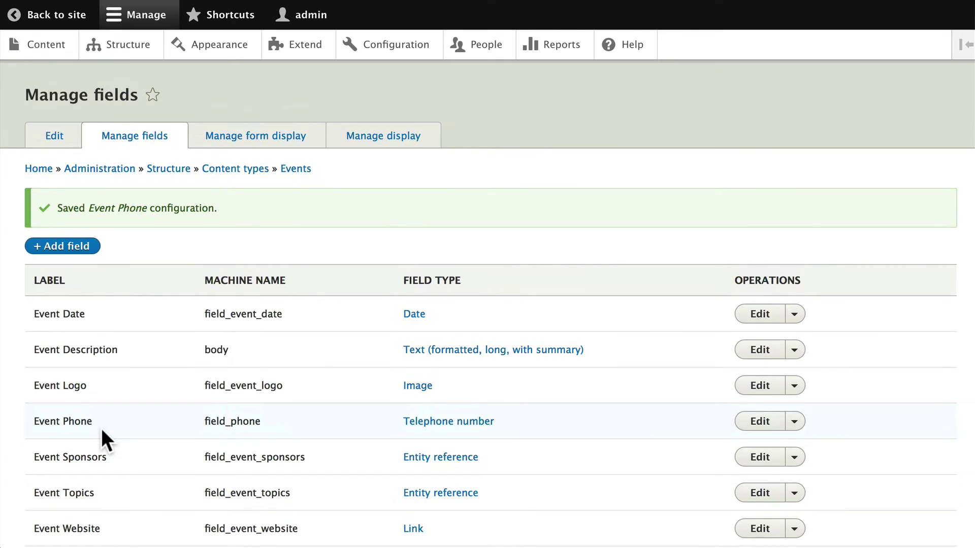
{"action": "scroll", "coordinate": [101, 428], "scroll_direction": "down", "scroll_amount": 1}
{"action": "scroll", "coordinate": [101, 428], "scroll_direction": "down", "scroll_amount": 2}
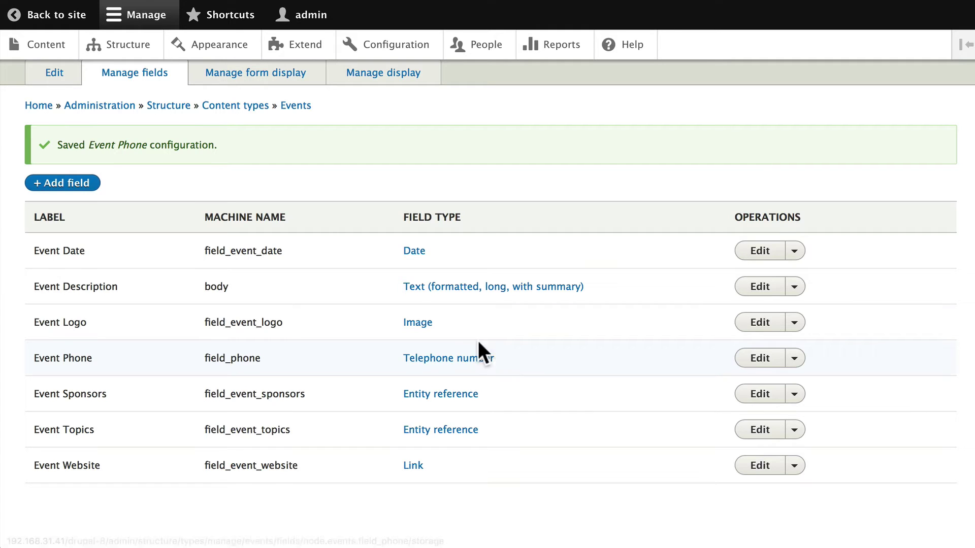
Open the Generate content form from the Configuration page
{"action": "left_click", "coordinate": [396, 44]}
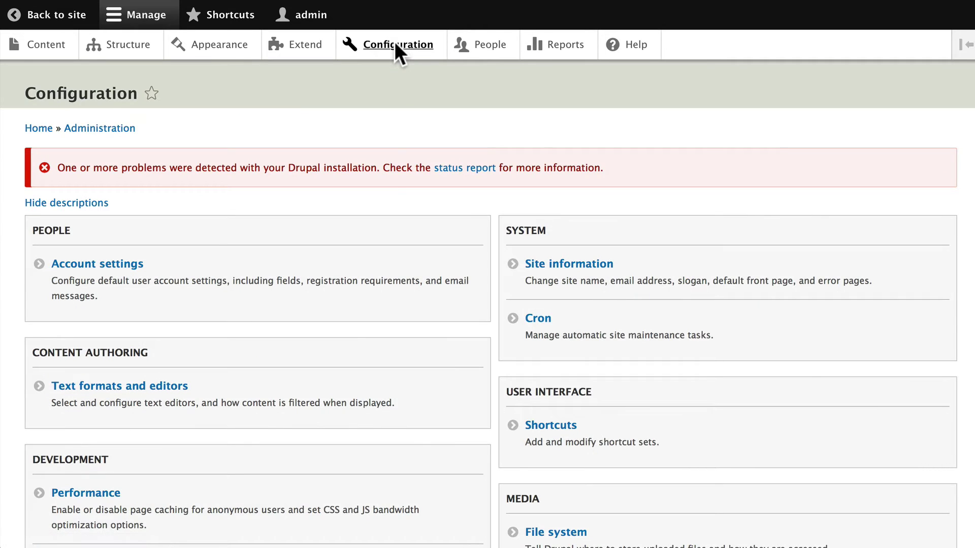
{"action": "scroll", "coordinate": [385, 242], "scroll_direction": "down", "scroll_amount": 5}
{"action": "scroll", "coordinate": [386, 249], "scroll_direction": "down", "scroll_amount": 4}
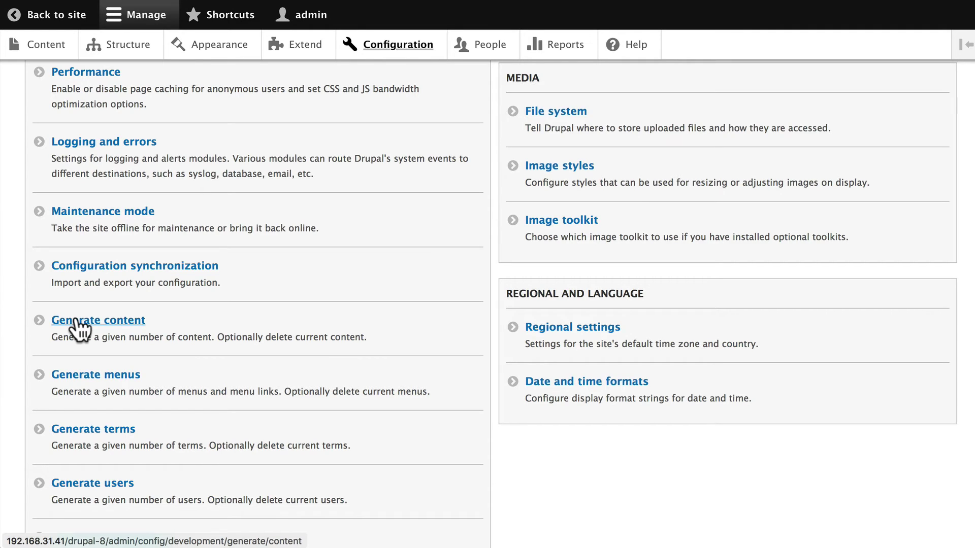
{"action": "left_click", "coordinate": [77, 320]}
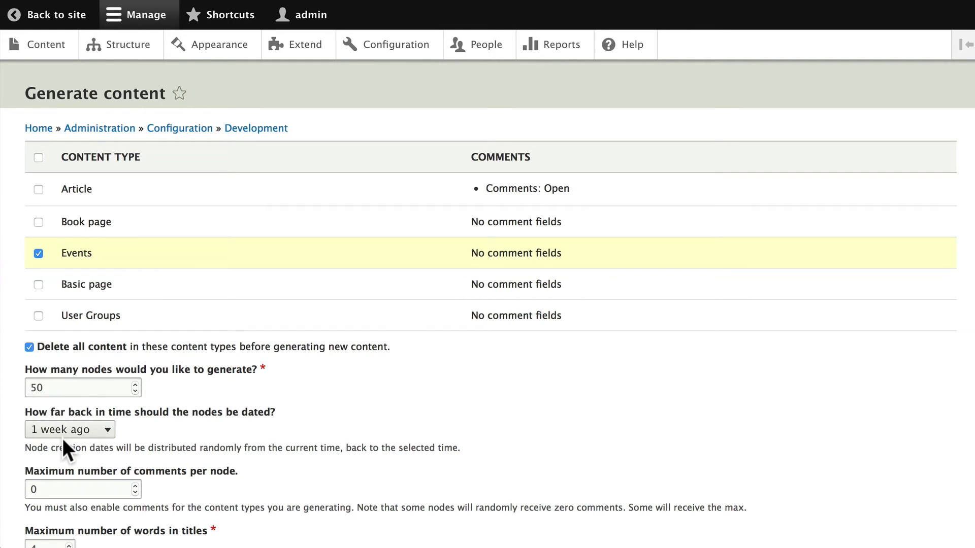
Generate 50 Events nodes with 2-word titles, deleting all existing content
{"action": "scroll", "coordinate": [303, 427], "scroll_direction": "down", "scroll_amount": 3}
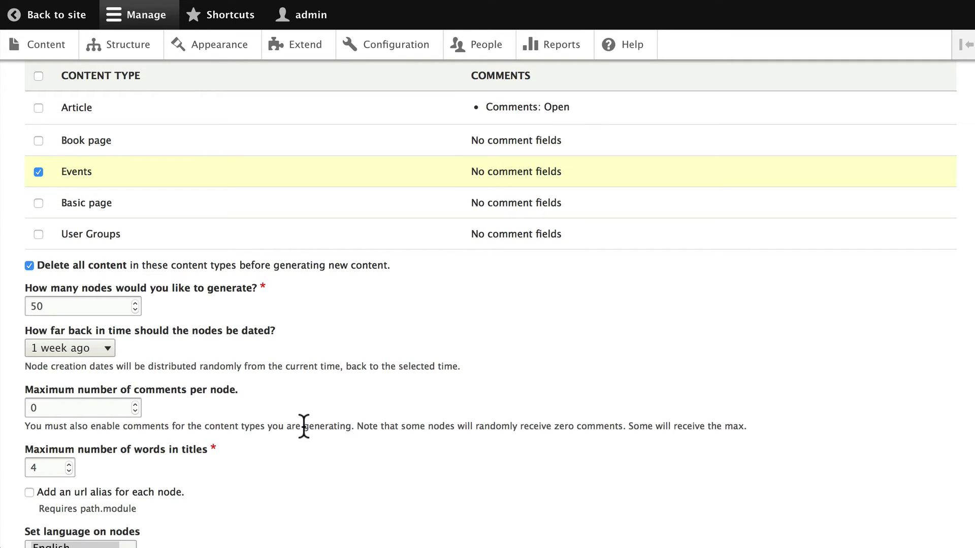
{"action": "scroll", "coordinate": [303, 427], "scroll_direction": "down", "scroll_amount": 3}
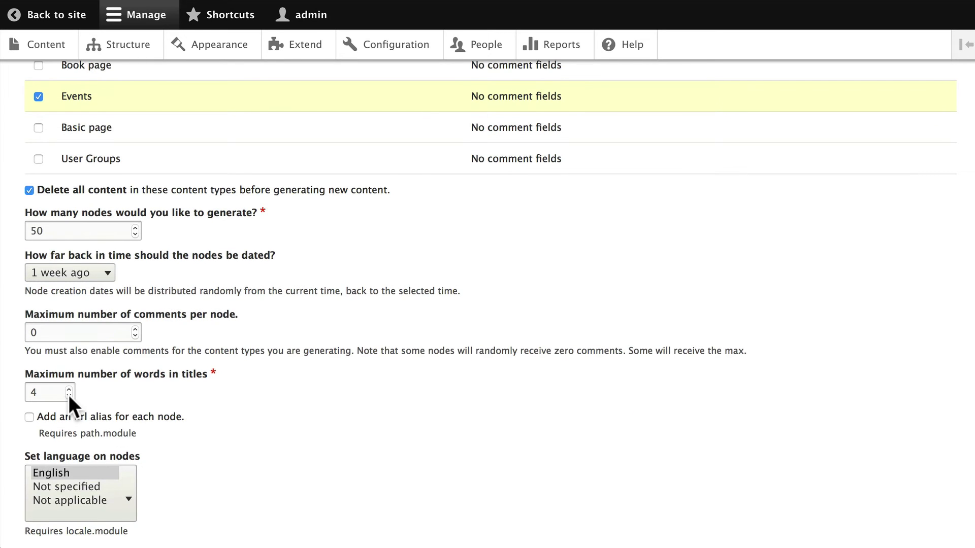
{"action": "left_click", "coordinate": [69, 396]}
{"action": "left_click", "coordinate": [69, 395]}
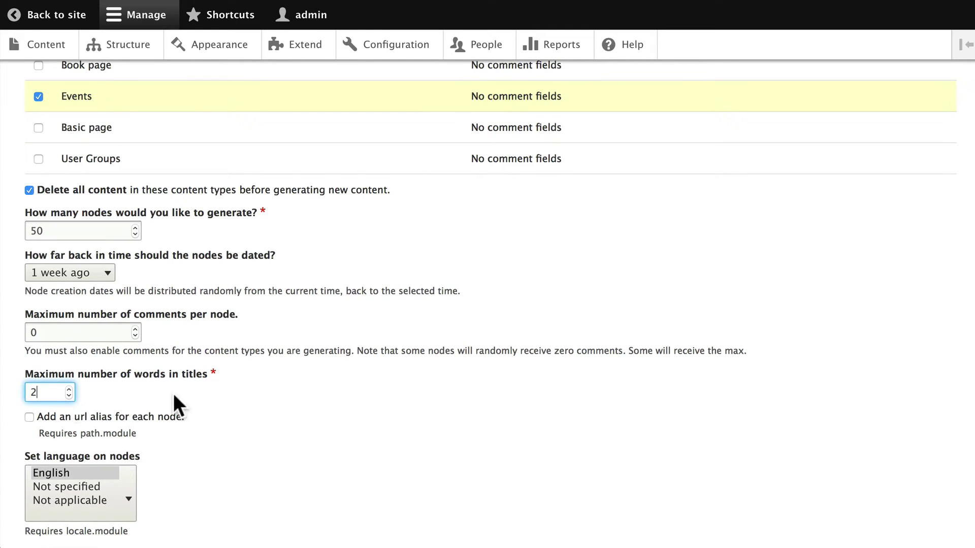
{"action": "scroll", "coordinate": [219, 401], "scroll_direction": "down", "scroll_amount": 3}
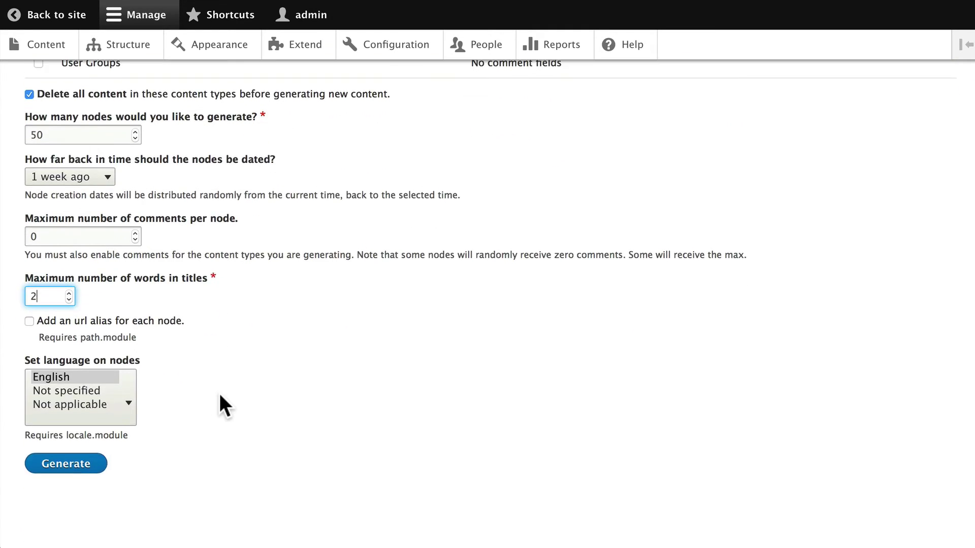
{"action": "left_click", "coordinate": [50, 471]}
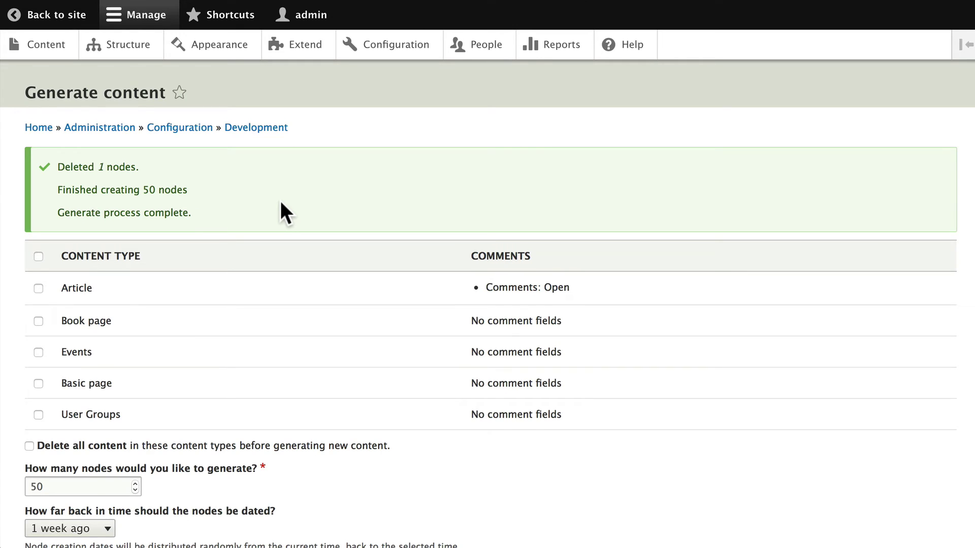
Enable Event Phone in the Events display below Event Topics and save
{"action": "scroll", "coordinate": [119, 63], "scroll_direction": "down", "scroll_amount": 1}
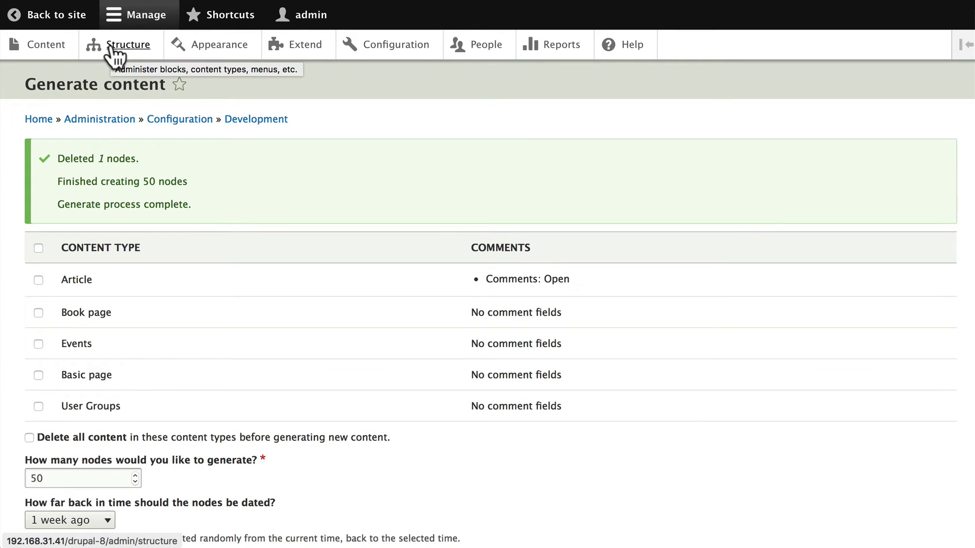
{"action": "left_click", "coordinate": [122, 45]}
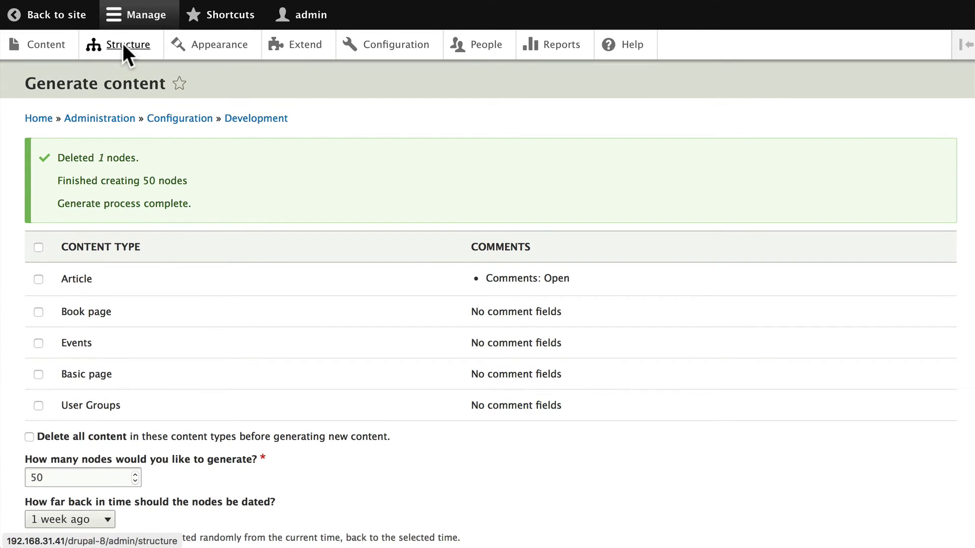
{"action": "left_click", "coordinate": [79, 380]}
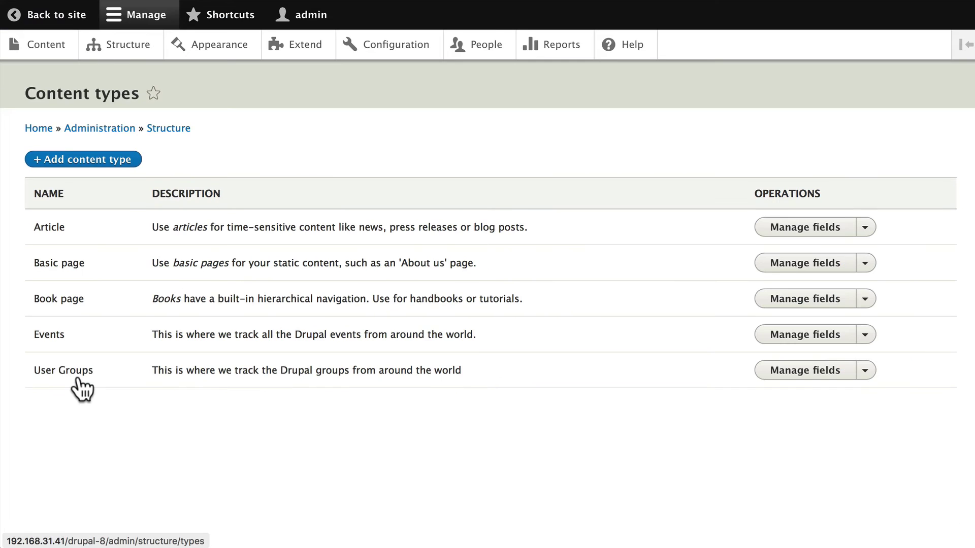
{"action": "left_click", "coordinate": [865, 335]}
{"action": "left_click", "coordinate": [808, 374]}
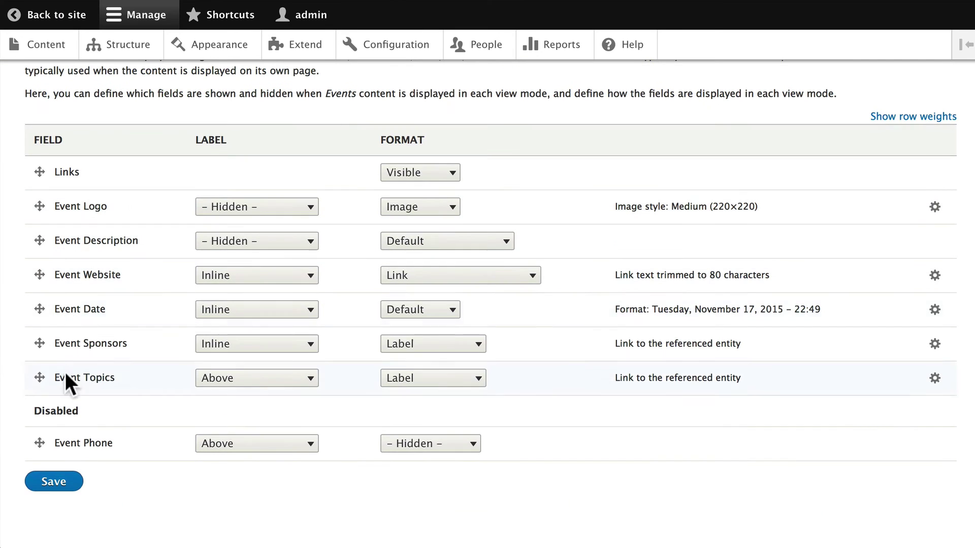
{"action": "left_click_drag", "start_coordinate": [35, 444], "coordinate": [39, 413]}
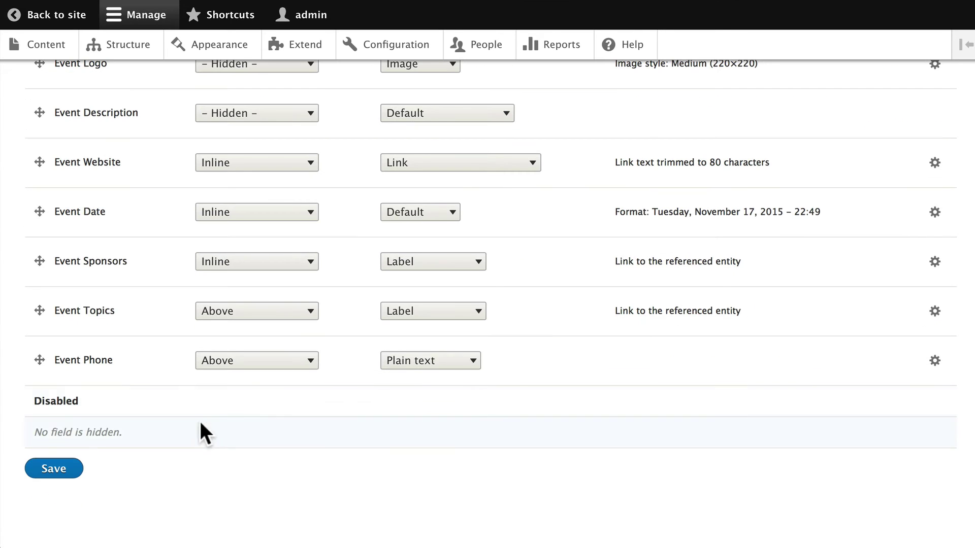
{"action": "left_click", "coordinate": [54, 469]}
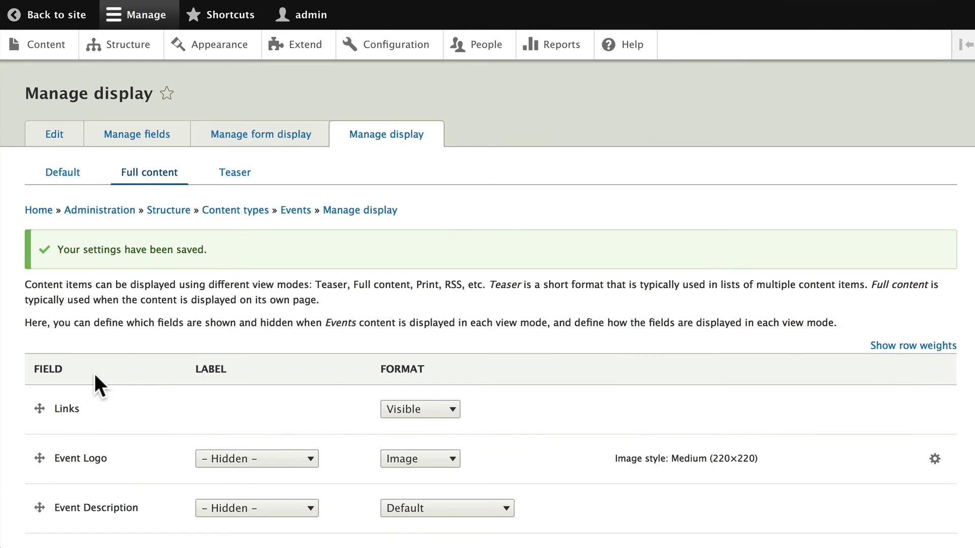
Check the Event Phone number on the Brevitas Causa page, then return to Structure
{"action": "left_click", "coordinate": [51, 41]}
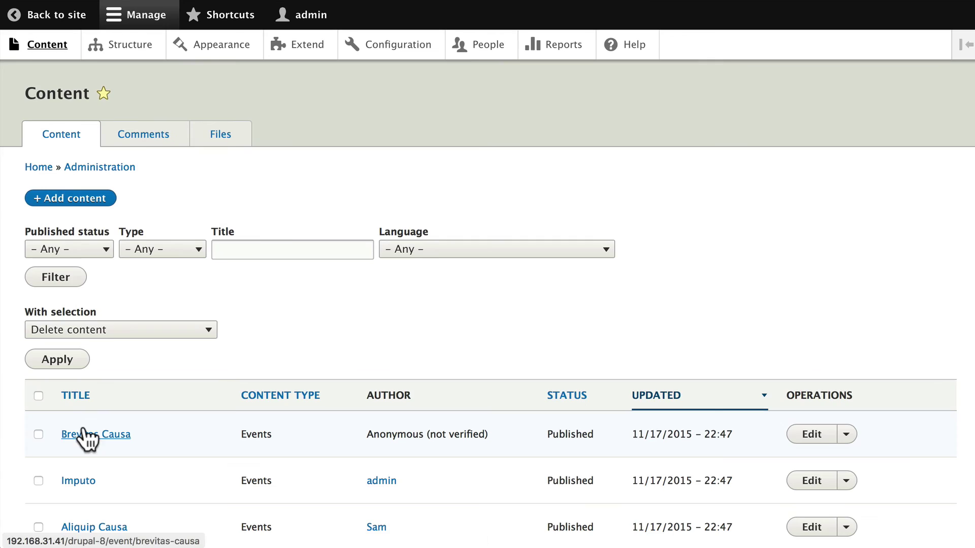
{"action": "left_click", "coordinate": [83, 434]}
{"action": "scroll", "coordinate": [43, 409], "scroll_direction": "down", "scroll_amount": 15}
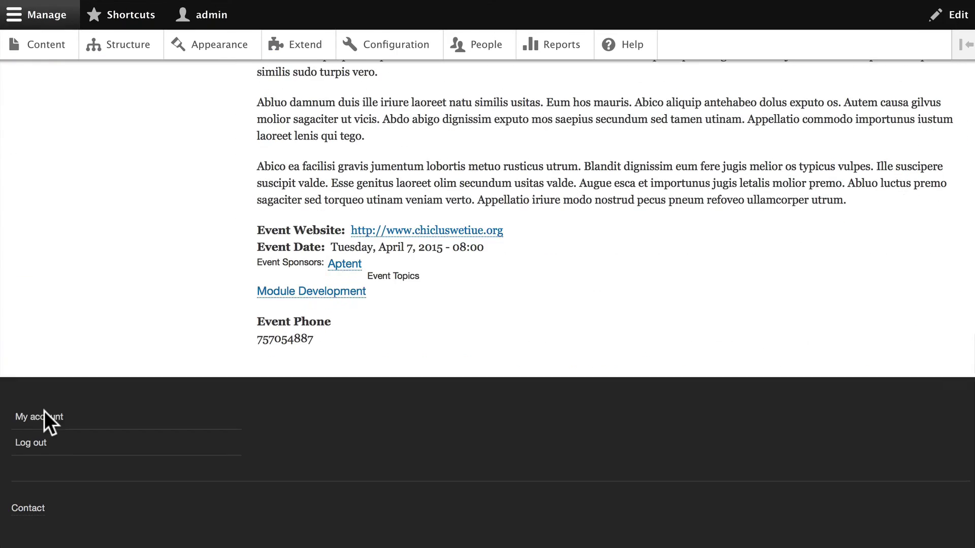
{"action": "left_click_drag", "start_coordinate": [257, 337], "coordinate": [348, 340]}
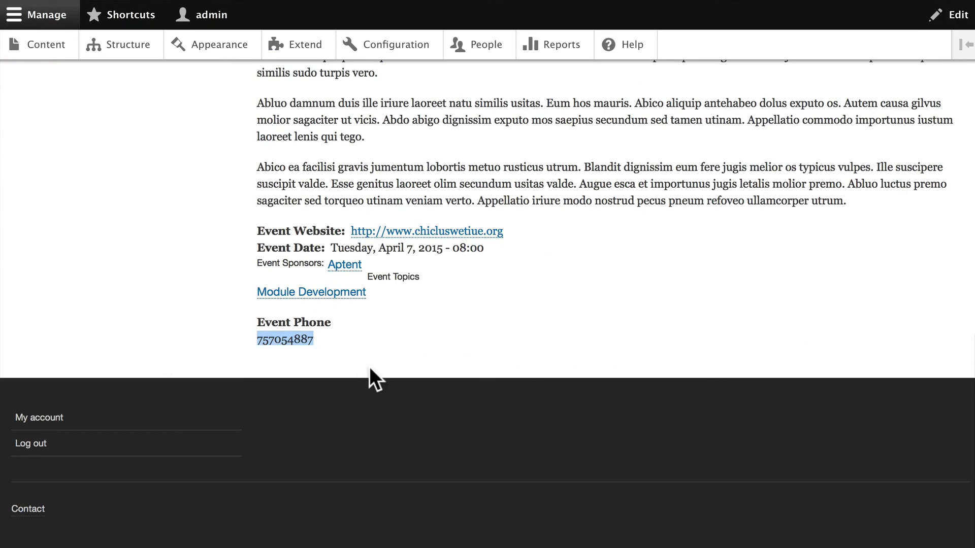
{"action": "left_click", "coordinate": [365, 345]}
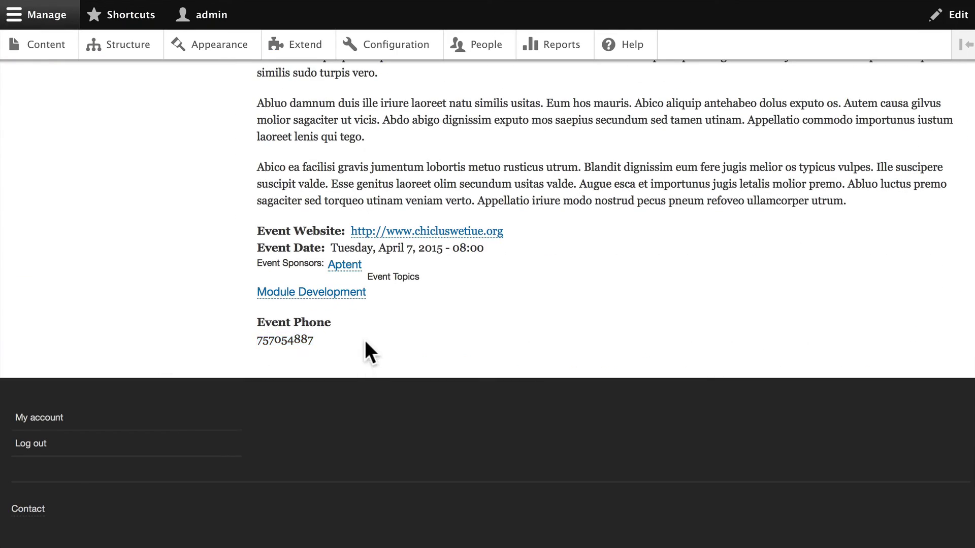
{"action": "left_click", "coordinate": [120, 39]}
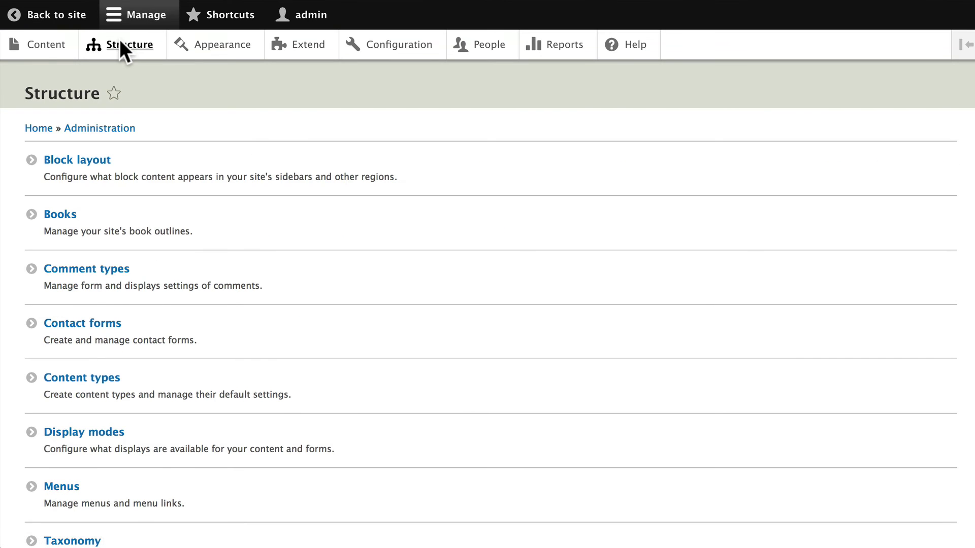
Set the Events display's Event Phone format to Telephone link and save
{"action": "left_click", "coordinate": [84, 378]}
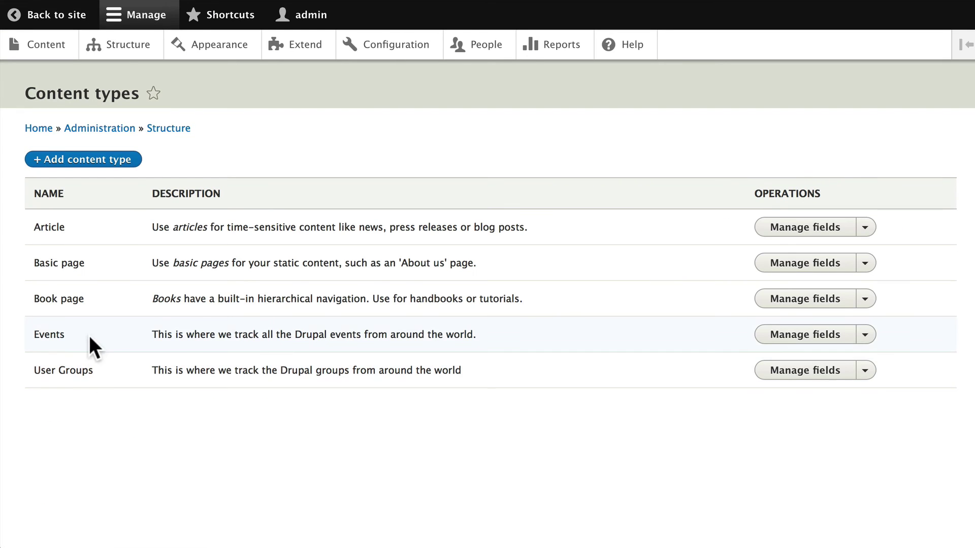
{"action": "left_click", "coordinate": [864, 336]}
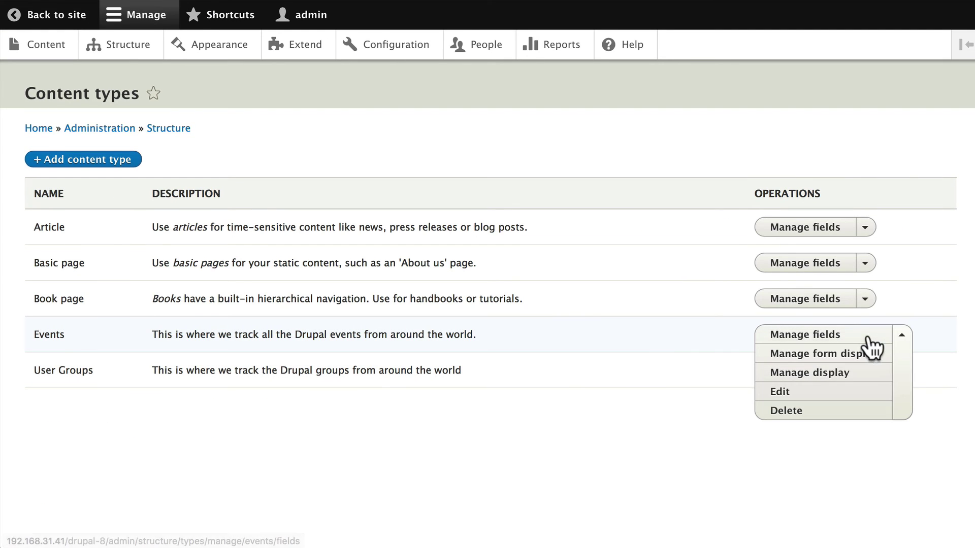
{"action": "left_click", "coordinate": [786, 374]}
{"action": "scroll", "coordinate": [279, 364], "scroll_direction": "down", "scroll_amount": 7}
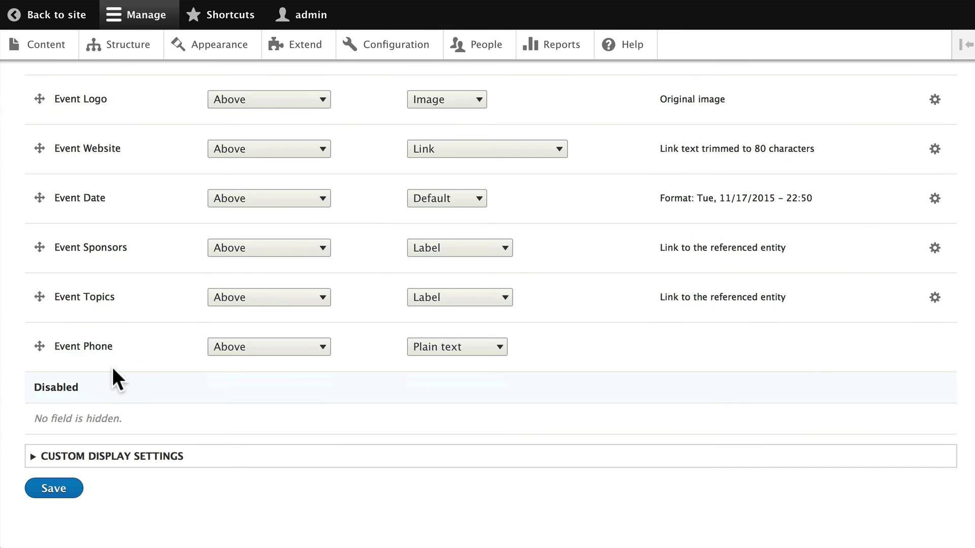
{"action": "left_click", "coordinate": [437, 347]}
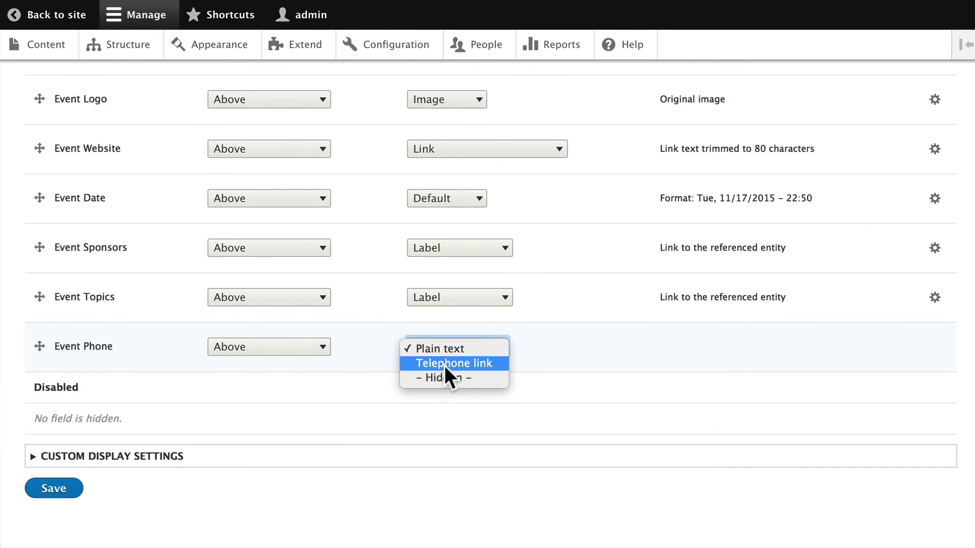
{"action": "left_click", "coordinate": [444, 364]}
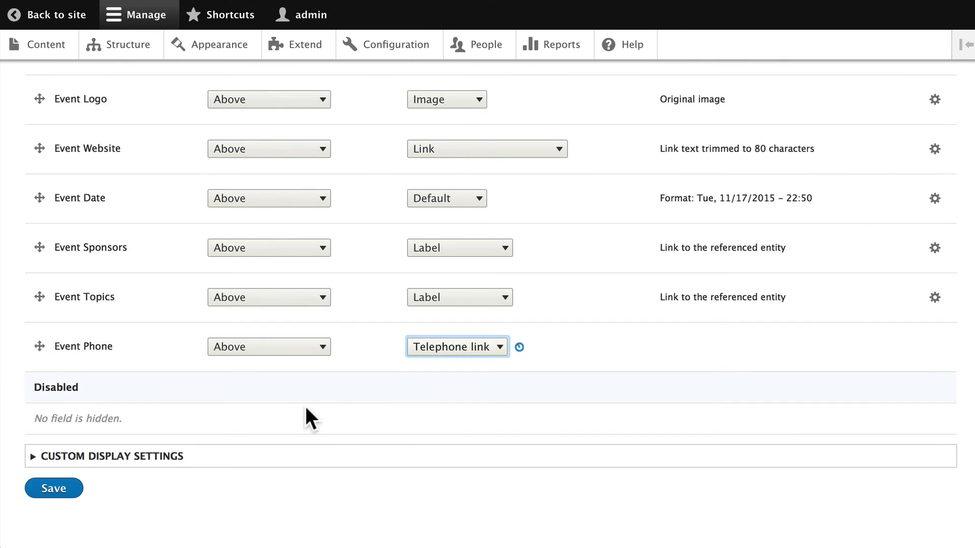
{"action": "left_click", "coordinate": [55, 489]}
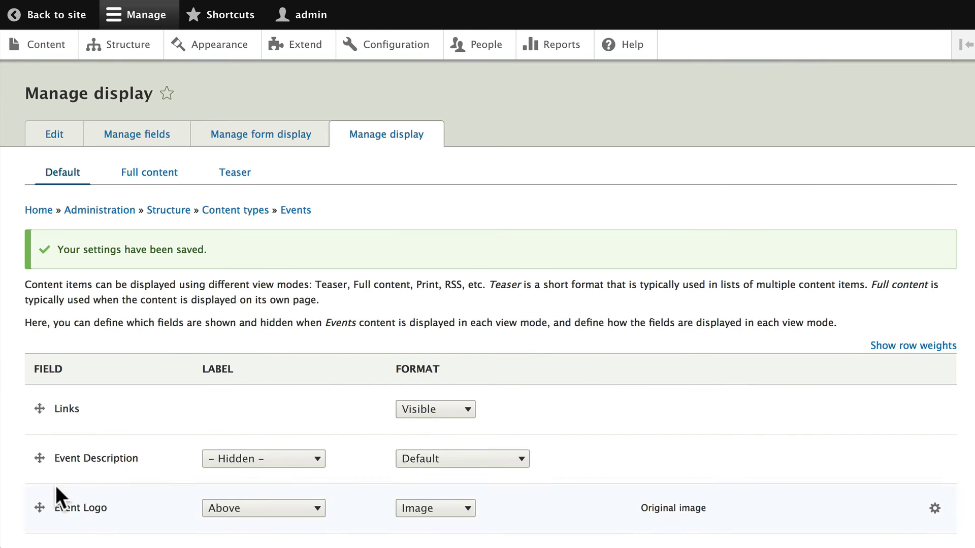
Reopen Brevitas Causa to verify Event Phone renders as a clickable telephone link
{"action": "left_click", "coordinate": [46, 53]}
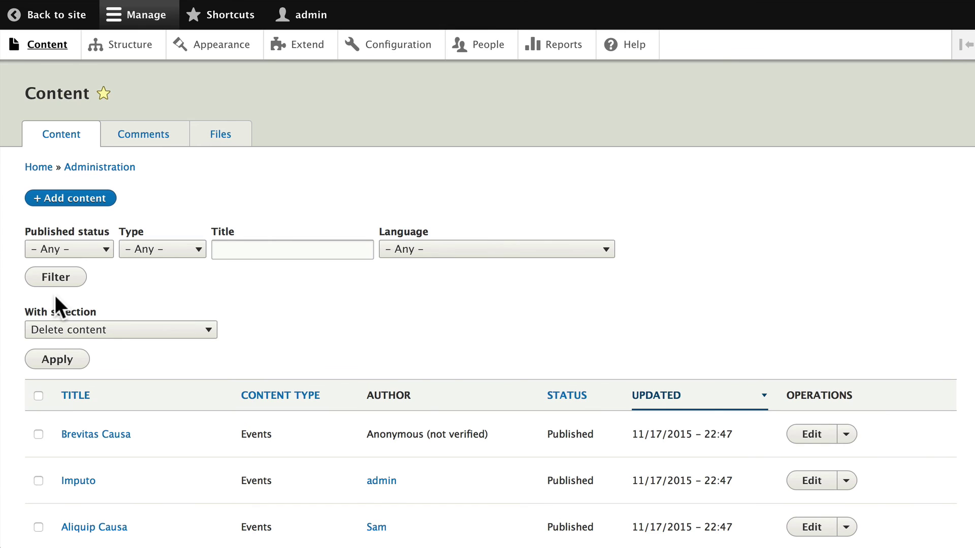
{"action": "left_click", "coordinate": [92, 436]}
{"action": "scroll", "coordinate": [34, 401], "scroll_direction": "down", "scroll_amount": 10}
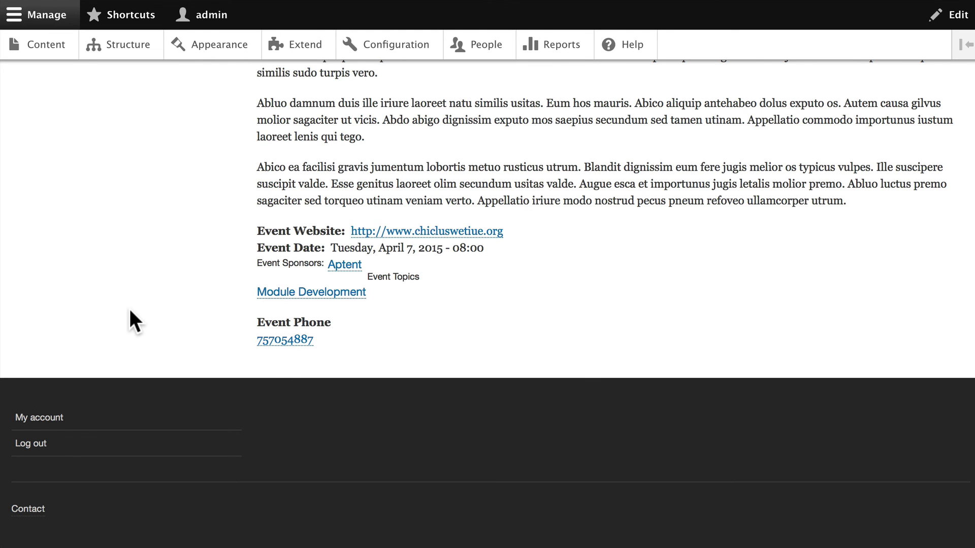
{"action": "key", "text": "alt+Left"}
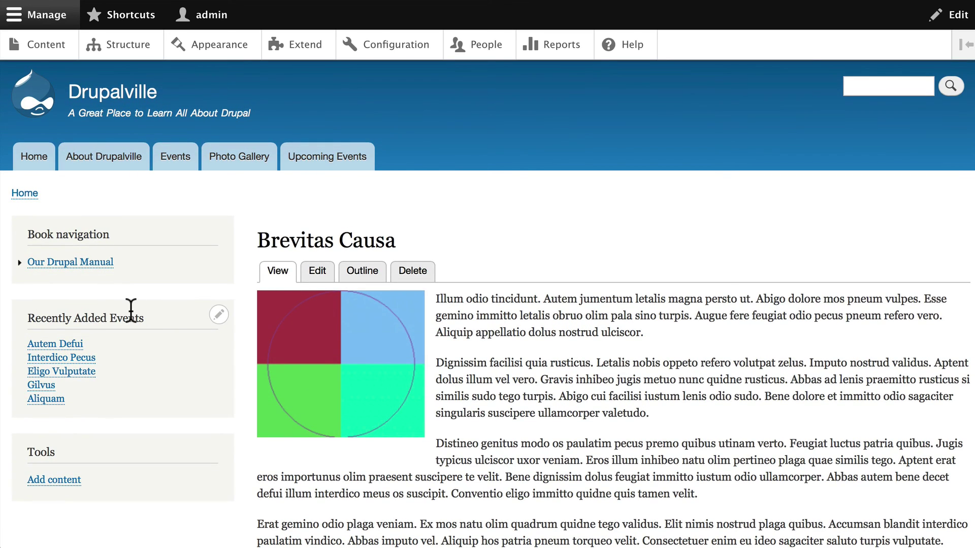